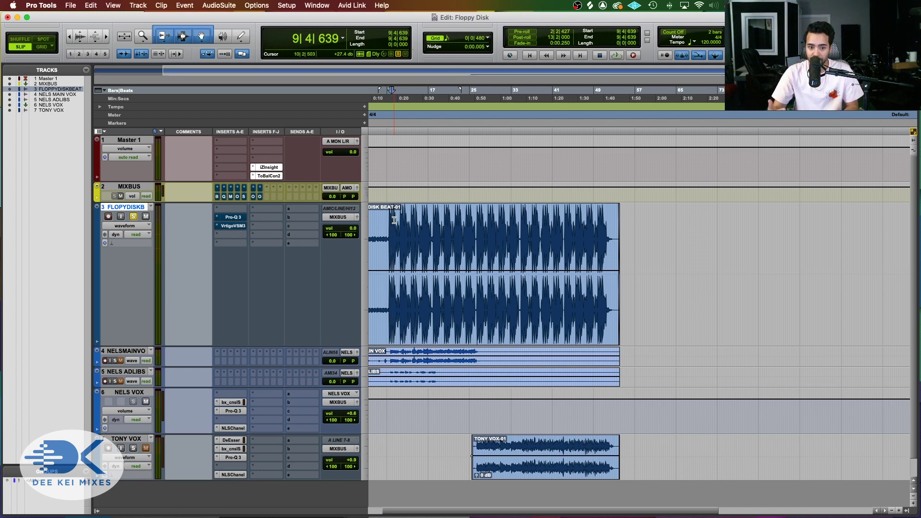
Insert the stereo Tonal Balance Control 2 plug-in in the FLOPPY DISKBEAT track's second F-J insert slot
left_click(266, 219)
mouse_move(297, 217)
mouse_move(395, 133)
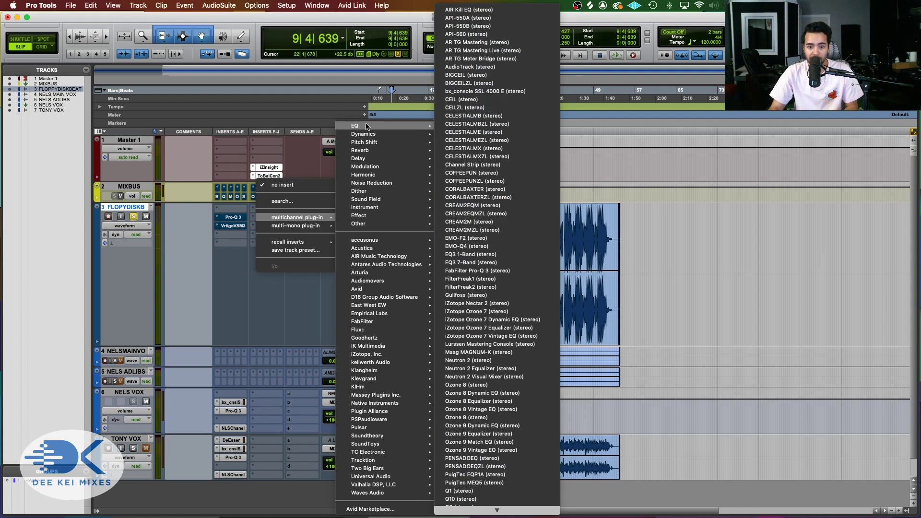
scroll(472, 288, "down", 10)
scroll(472, 288, "down", 1)
left_click(530, 362)
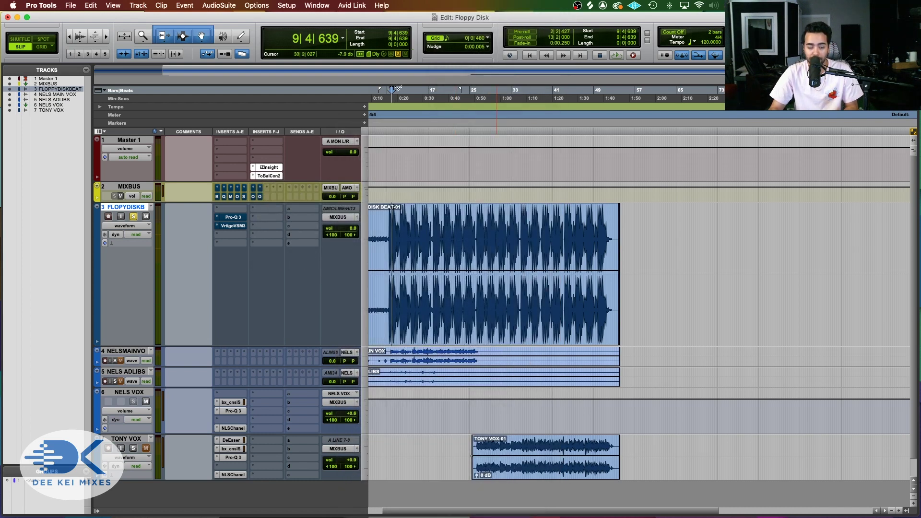
Set Tonal Balance Control to the Fine view and choose the Hip Hop target curve
left_click(504, 189)
left_click(559, 188)
left_click(562, 250)
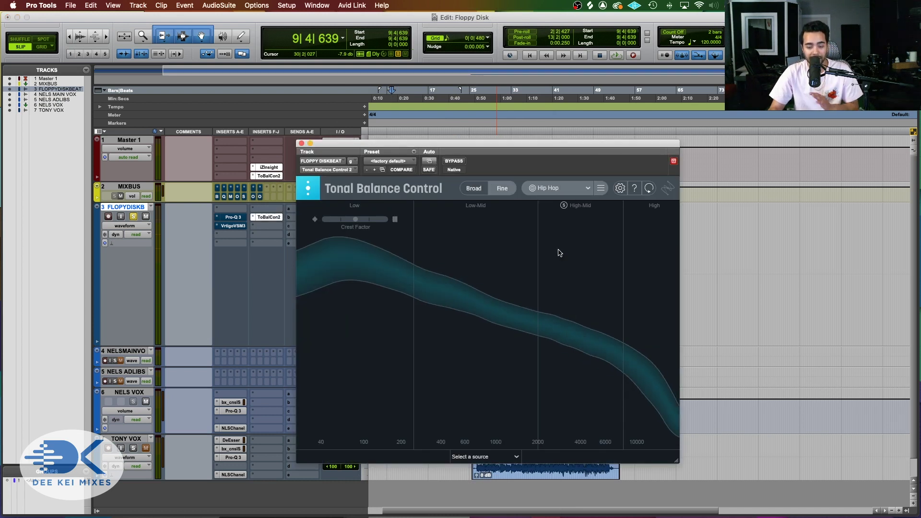
Play the beat to check its tonal balance against the Hip Hop target, and close the analyzer when playback is stopped
left_click_drag(521, 152, 667, 117)
key("space")
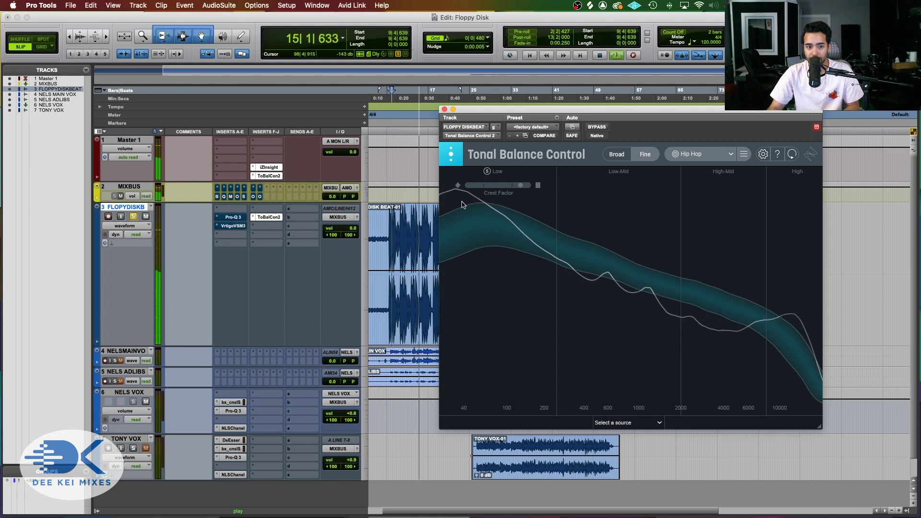
key("space")
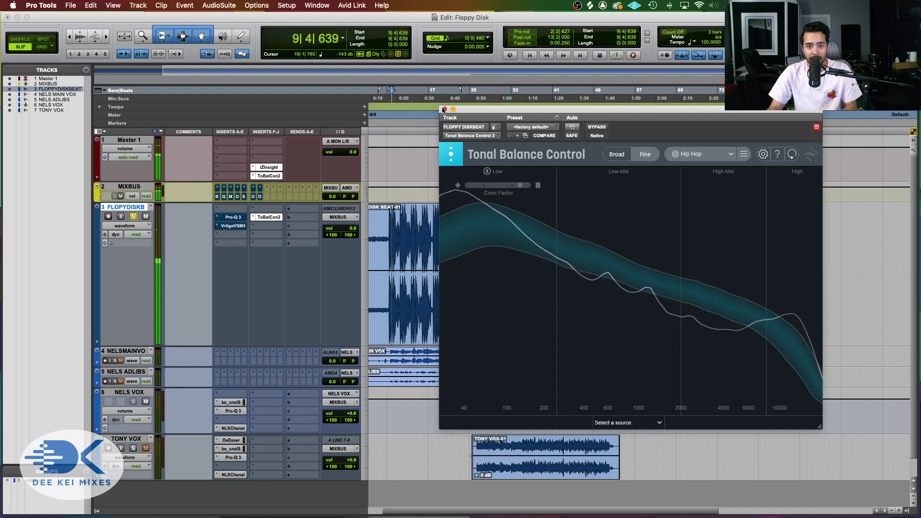
left_click(444, 109)
Look at the beat track's bypassed Pro-Q 3 curve and make its Tonal Balance Control insert inactive
left_click(232, 217)
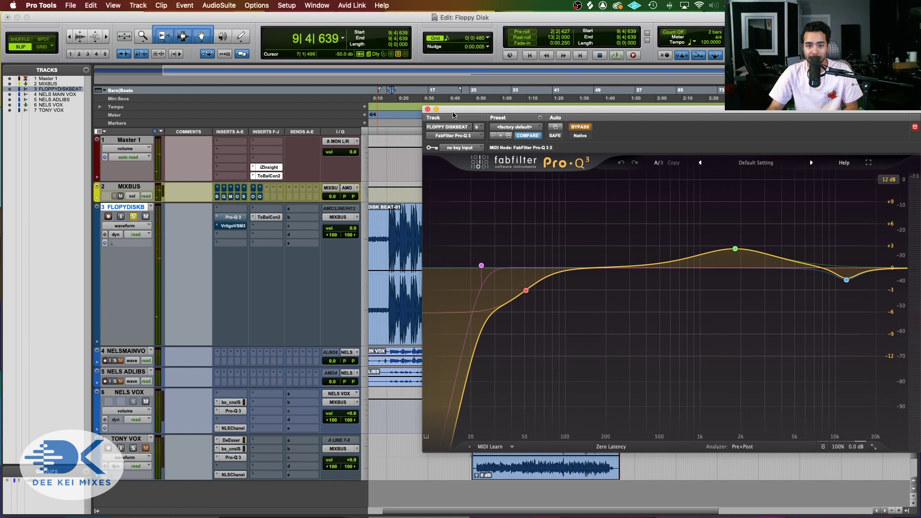
left_click(427, 109)
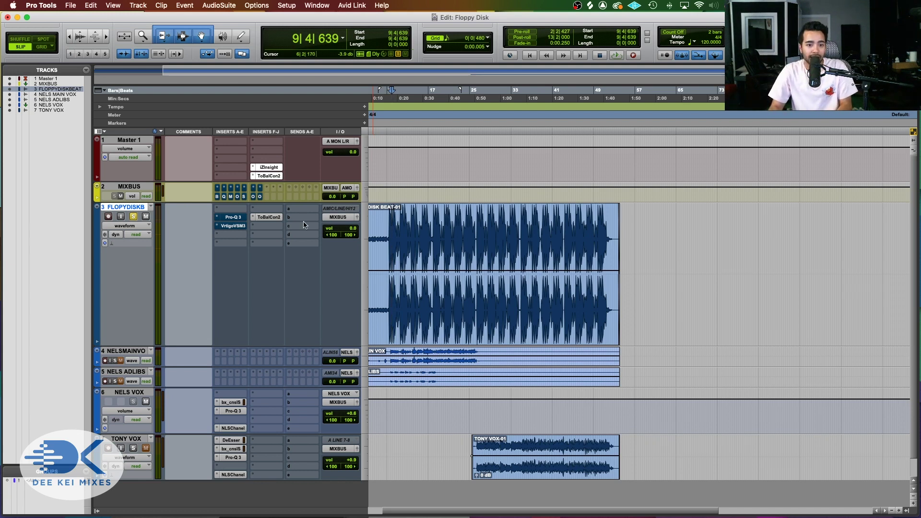
left_click(276, 219, "ctrl+super")
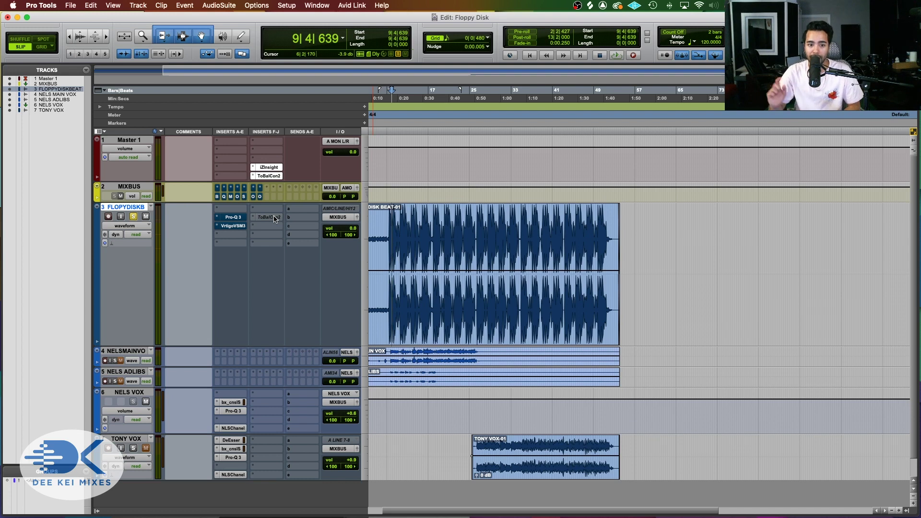
Take the beat track's Pro-Q 3 out of bypass during playback and inspect its low-cut band
left_click(246, 217)
key("space")
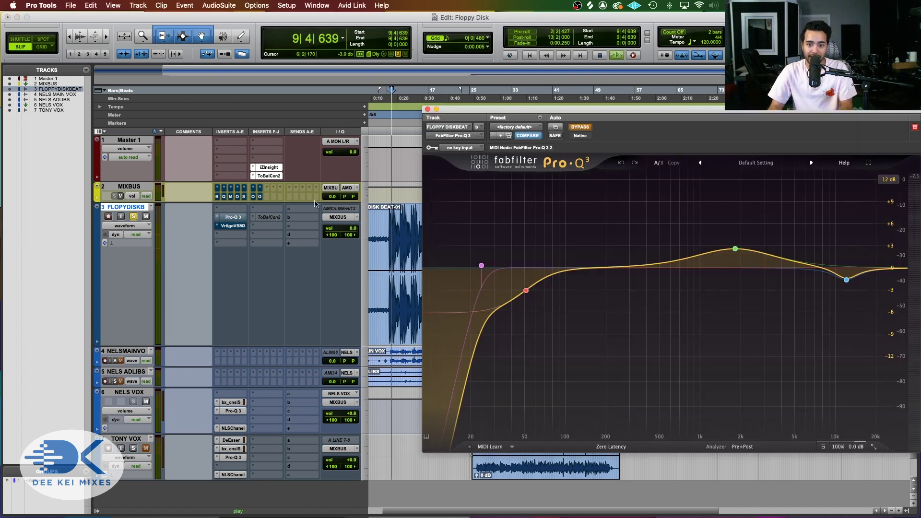
left_click(581, 127)
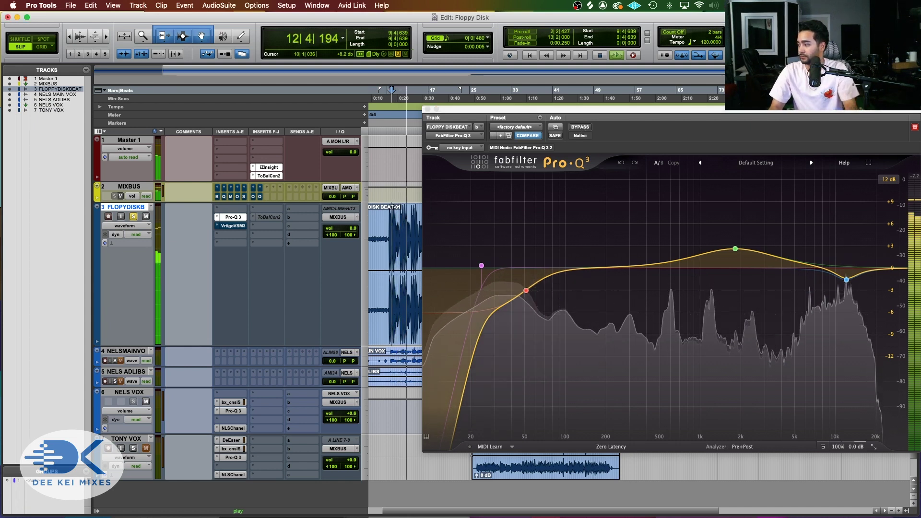
left_click_drag(623, 115, 467, 111)
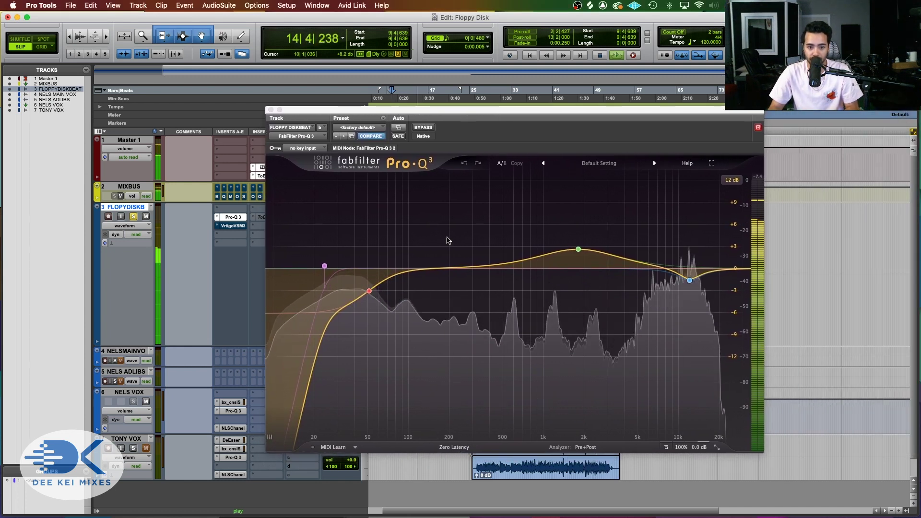
mouse_move(325, 267)
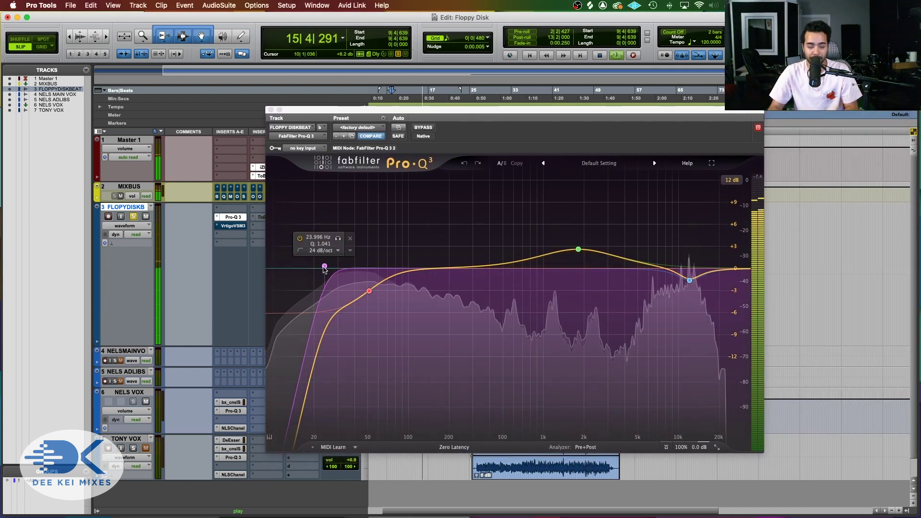
key("space")
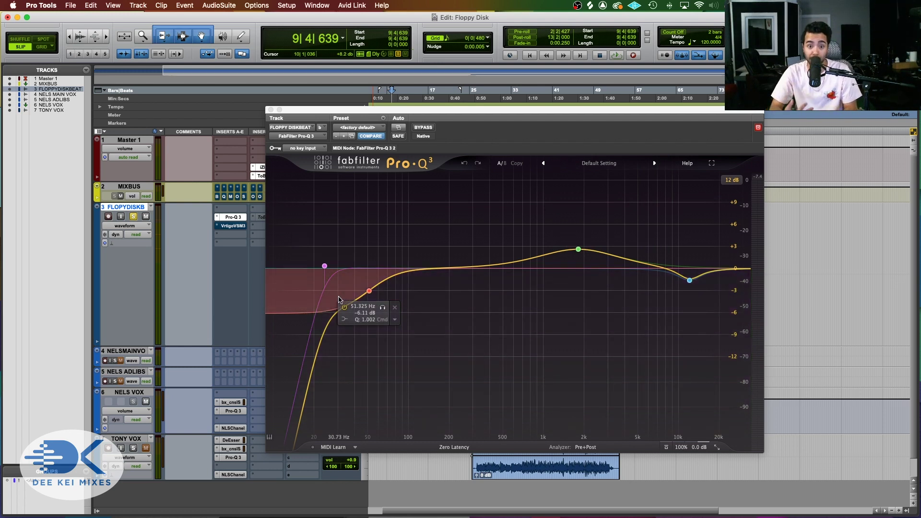
Audition the beat's low-shelf cut and compare playback with Pro-Q 3 bypassed and active
key("space")
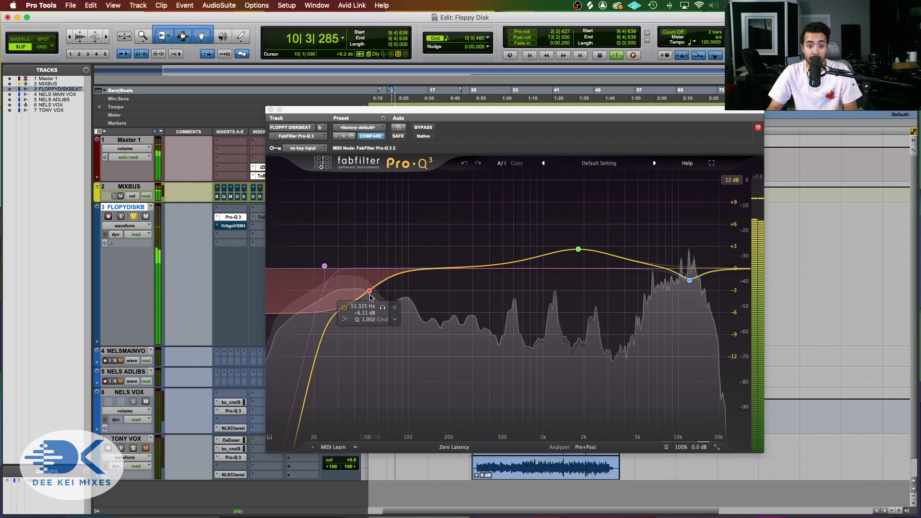
key("space")
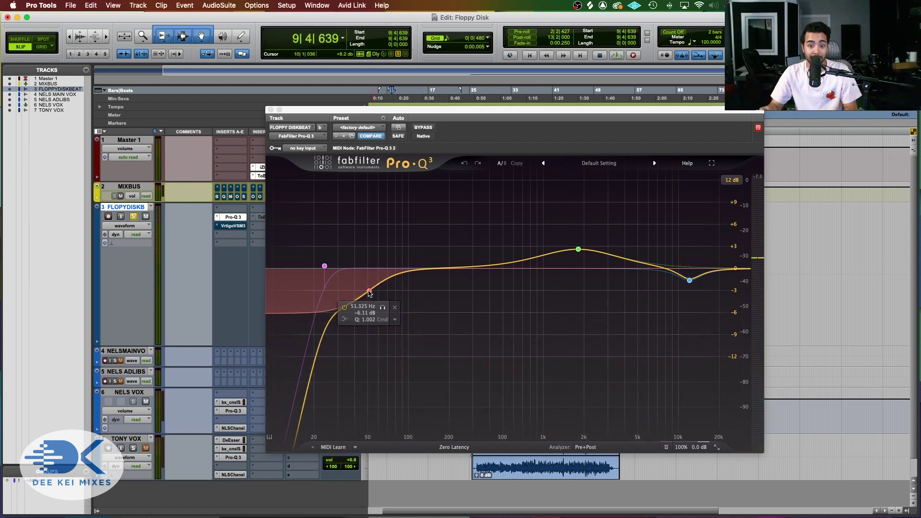
key("space")
left_click(422, 129)
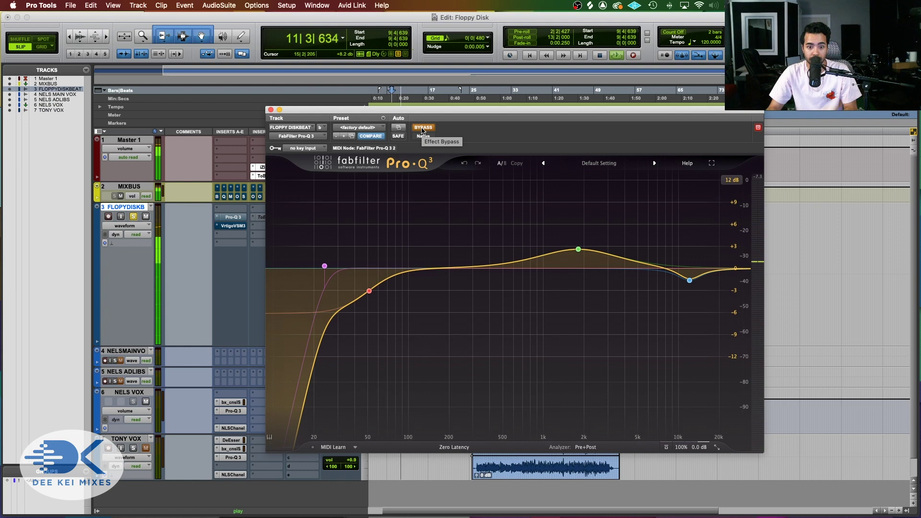
left_click(423, 129)
key("space")
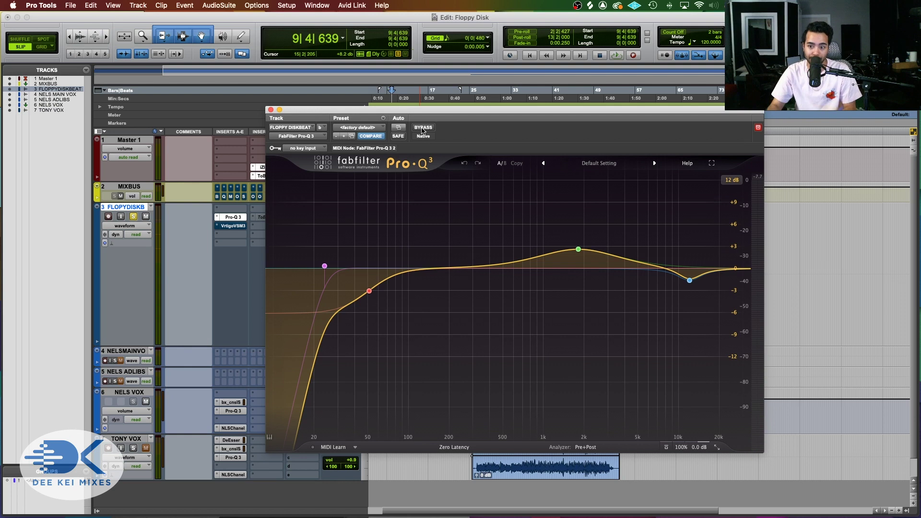
Replay the beat with Pro-Q 3 active and bypassed, paying attention to the midrange boost
key("space")
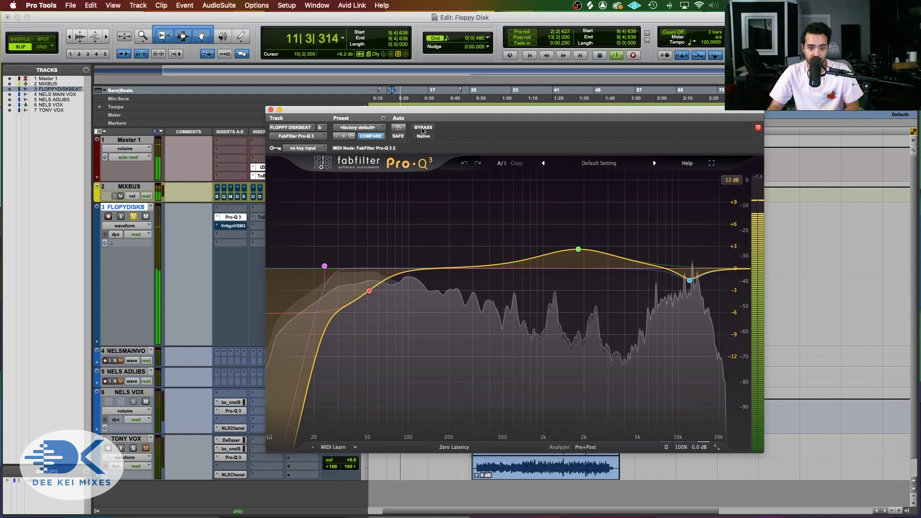
left_click(423, 128)
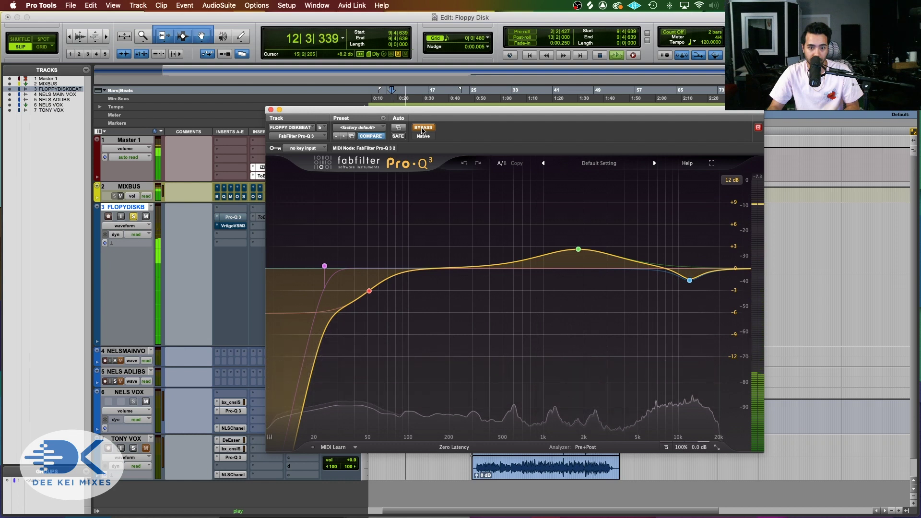
key("space")
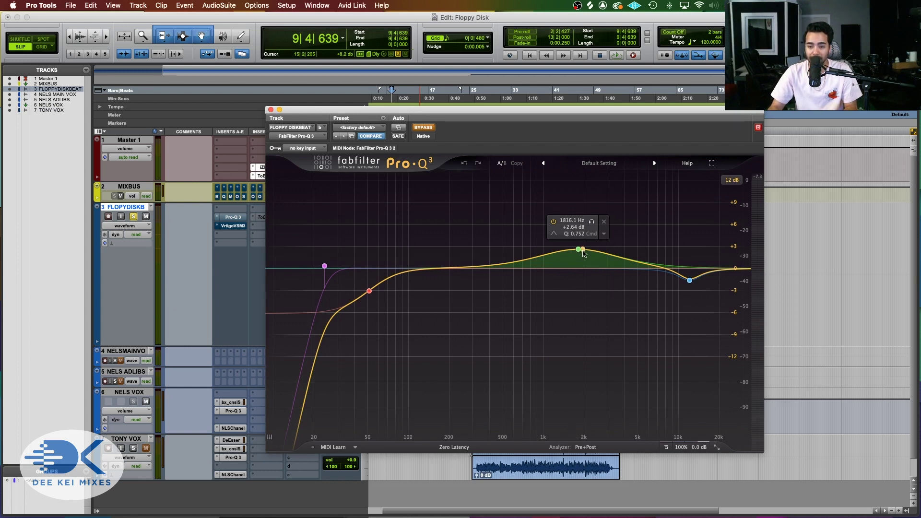
left_click(423, 130)
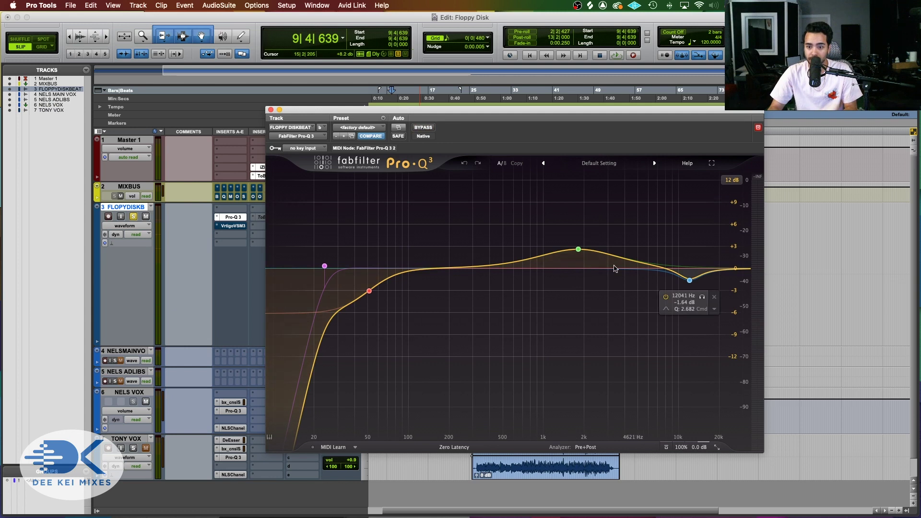
key("space")
left_click(421, 129)
mouse_move(579, 250)
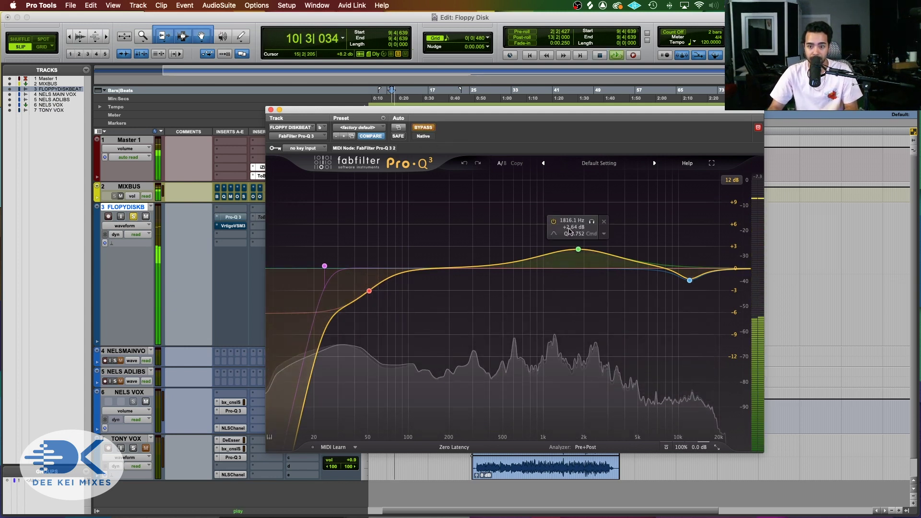
left_click(423, 129)
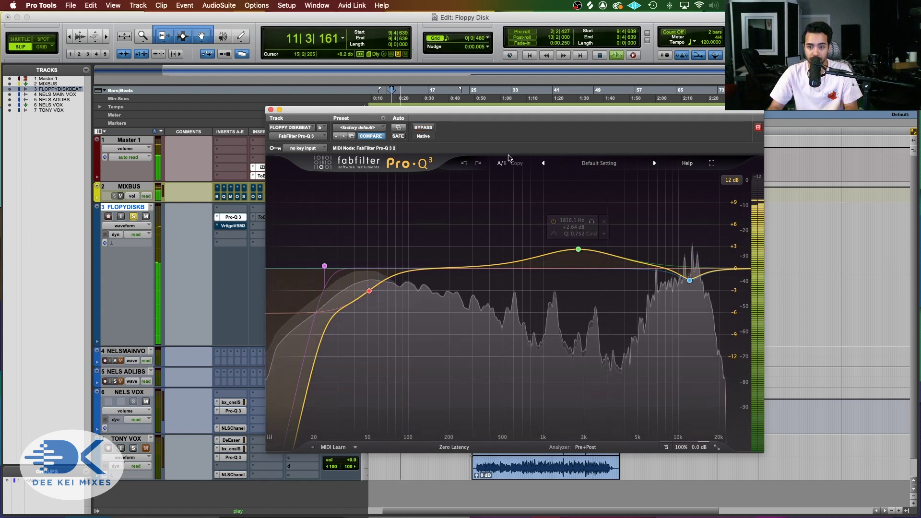
Select Pro-Q 3's midrange bell boost and solo it during playback, ending with the solo off
left_click(579, 250)
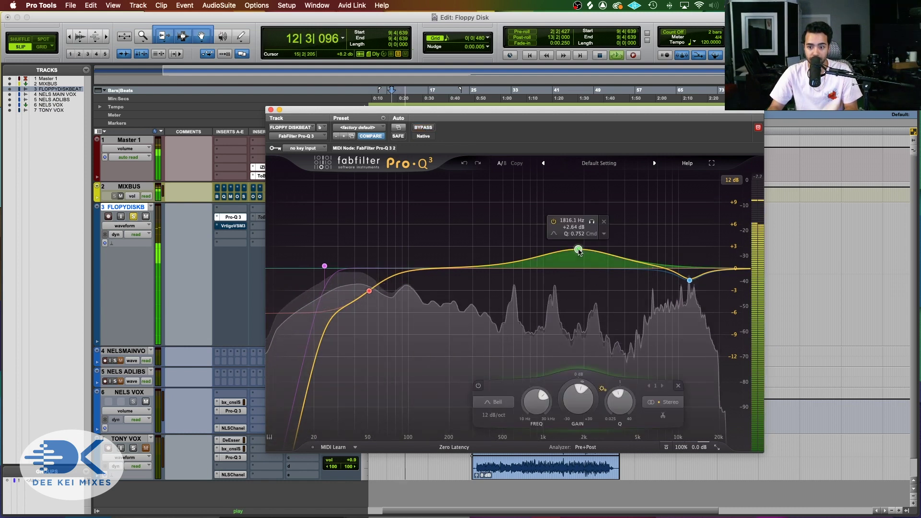
left_click(593, 222)
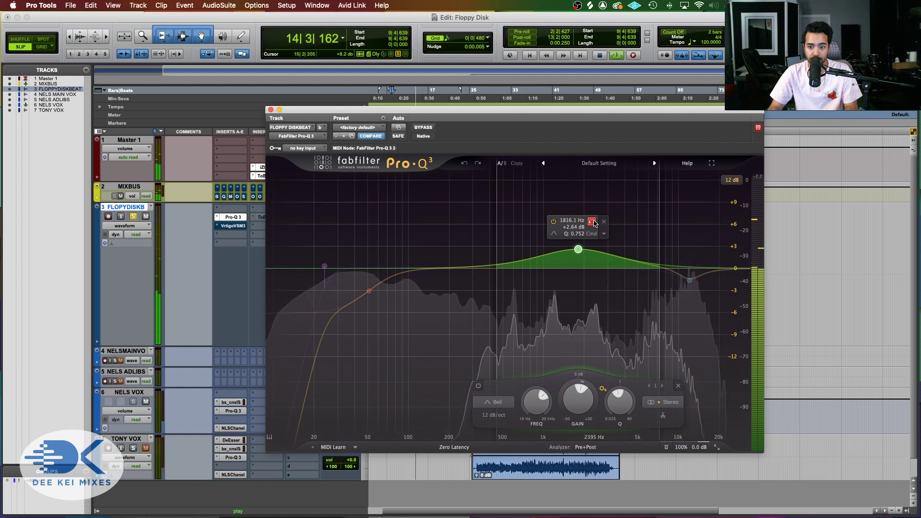
left_click(593, 222)
Select the high-frequency bell cut, compare the beat with Pro-Q 3 bypassed and active, and close the EQ with bypass off
left_click(690, 281)
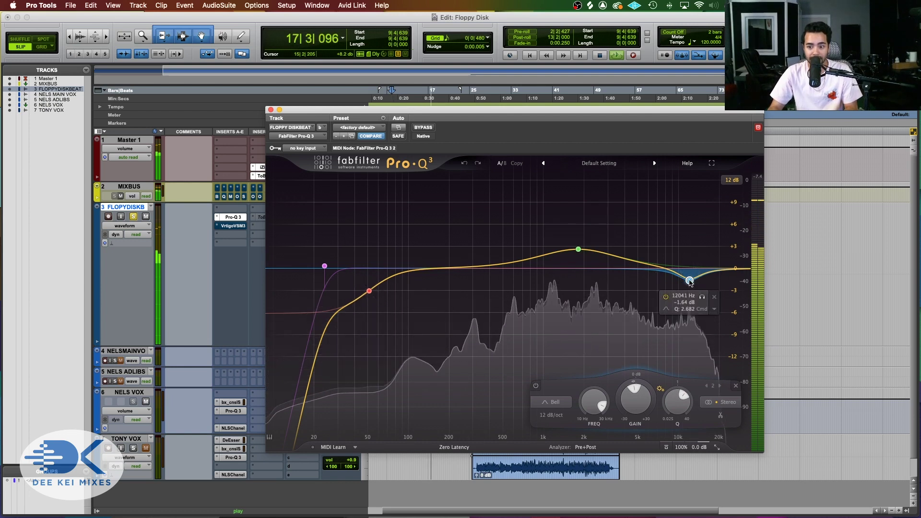
left_click(425, 127)
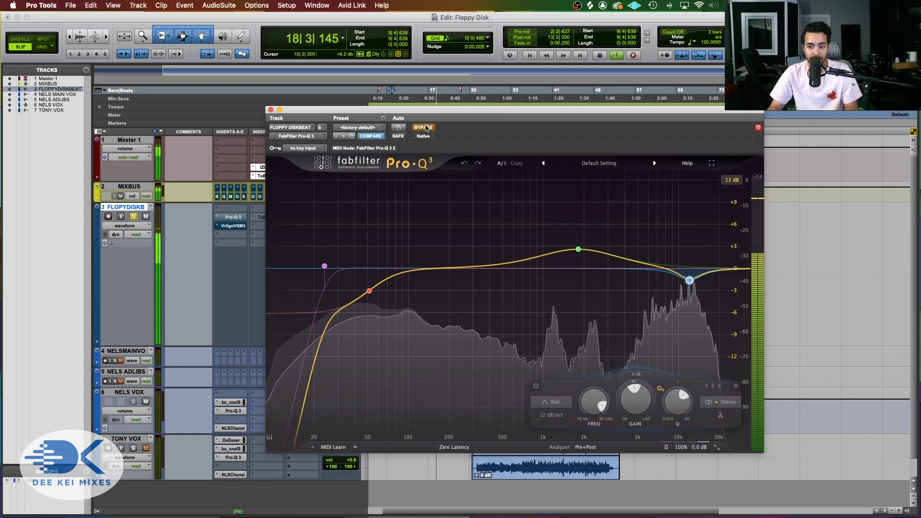
left_click(425, 128)
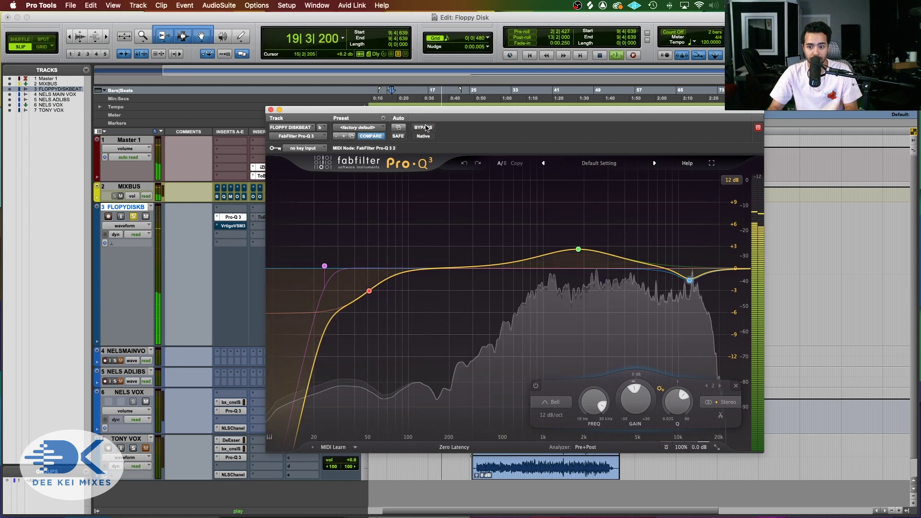
left_click(425, 128)
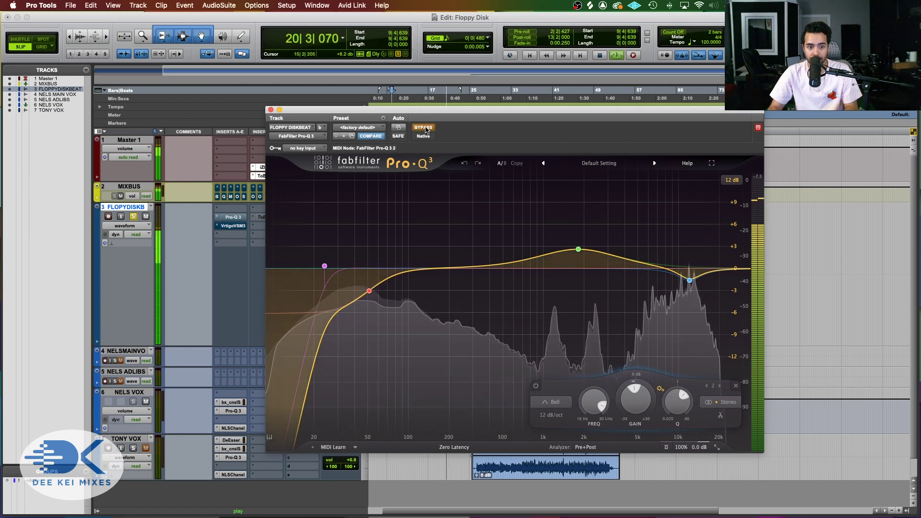
left_click(425, 127)
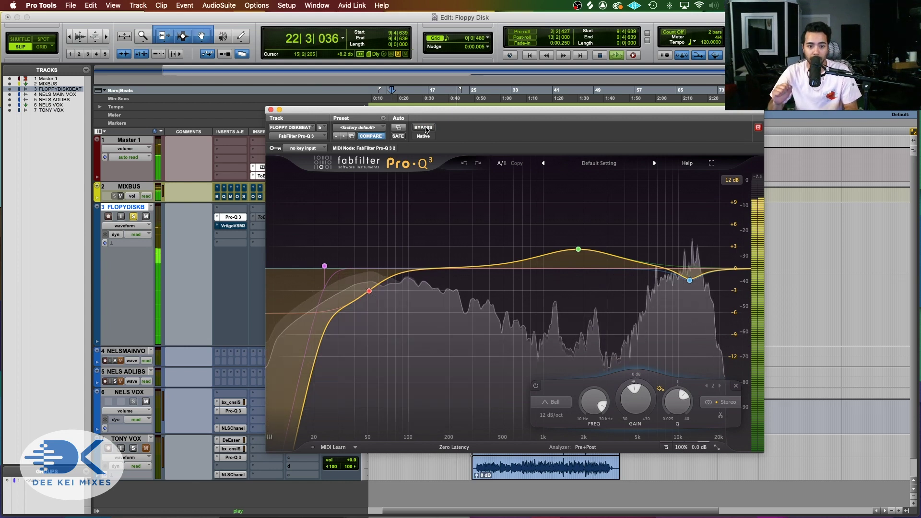
key("space")
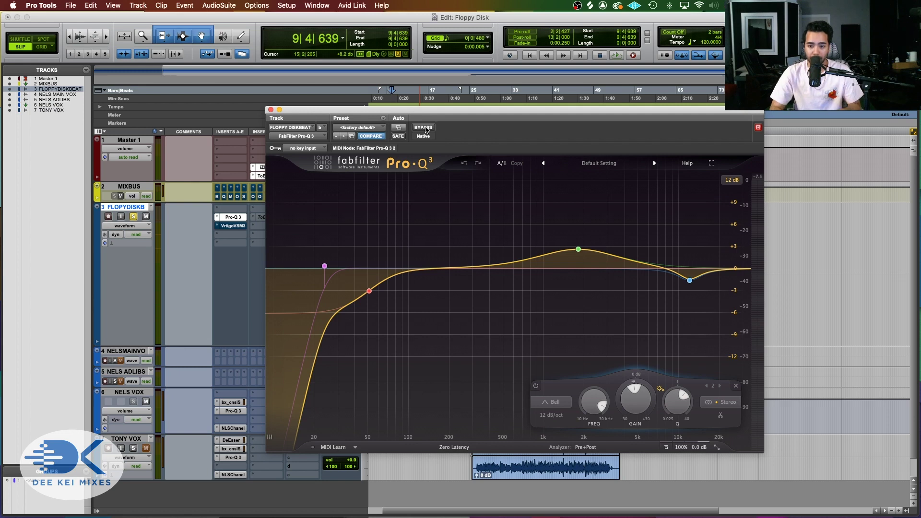
left_click(271, 109)
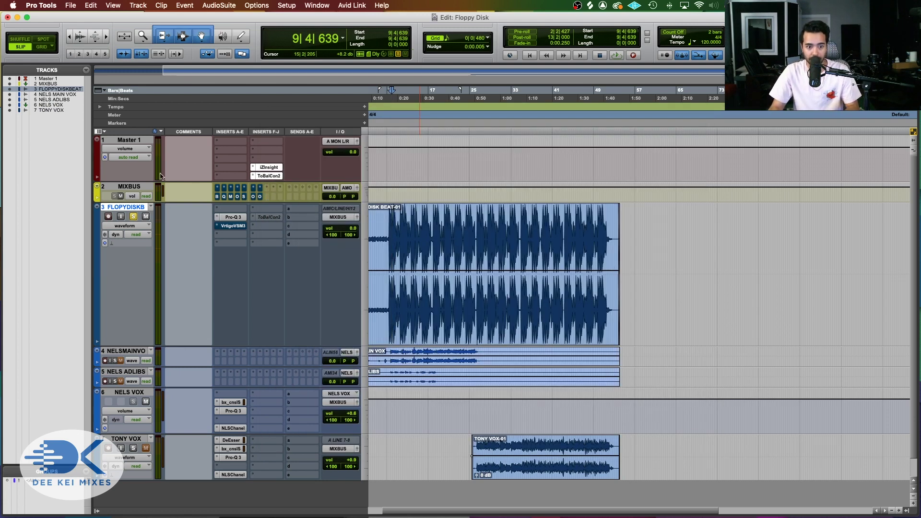
Play the beat while opening its bypassed Vertigo VSM-3 plug-in, move the plug-in window lower, and stop playback
key("space")
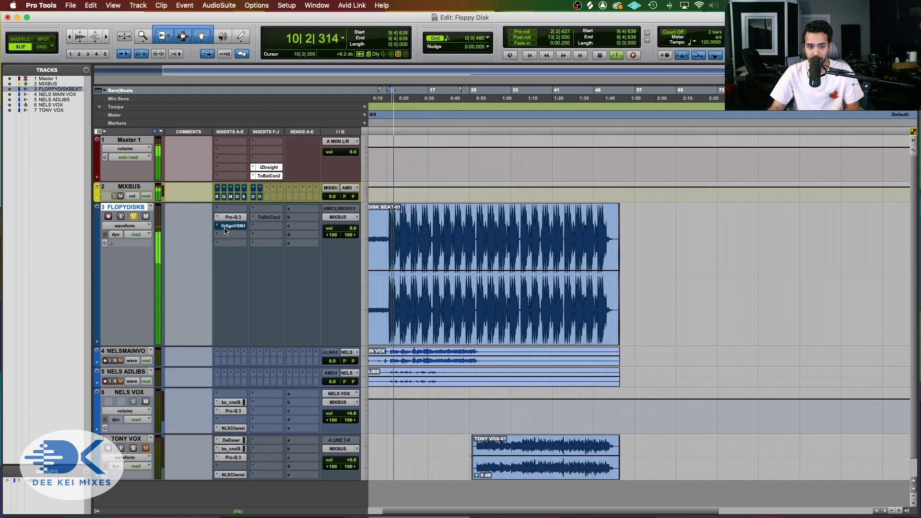
left_click(234, 226)
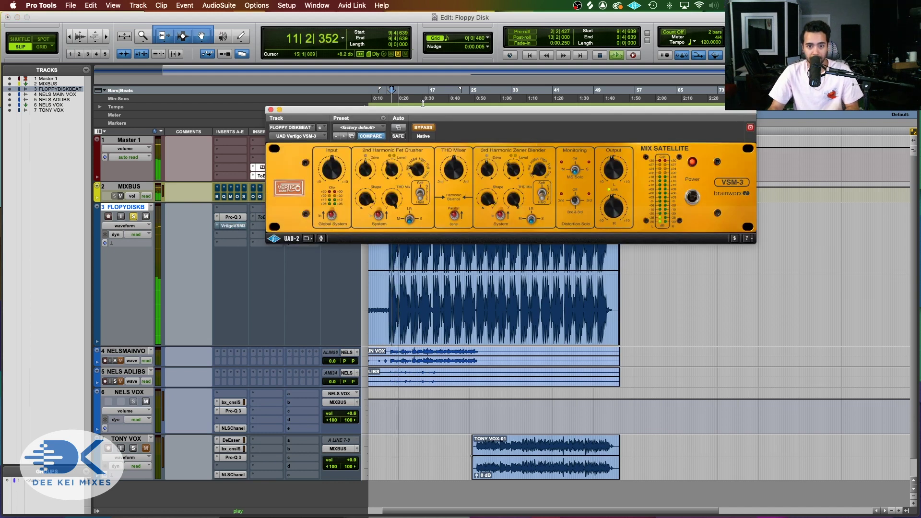
left_click_drag(486, 112, 540, 261)
key("space")
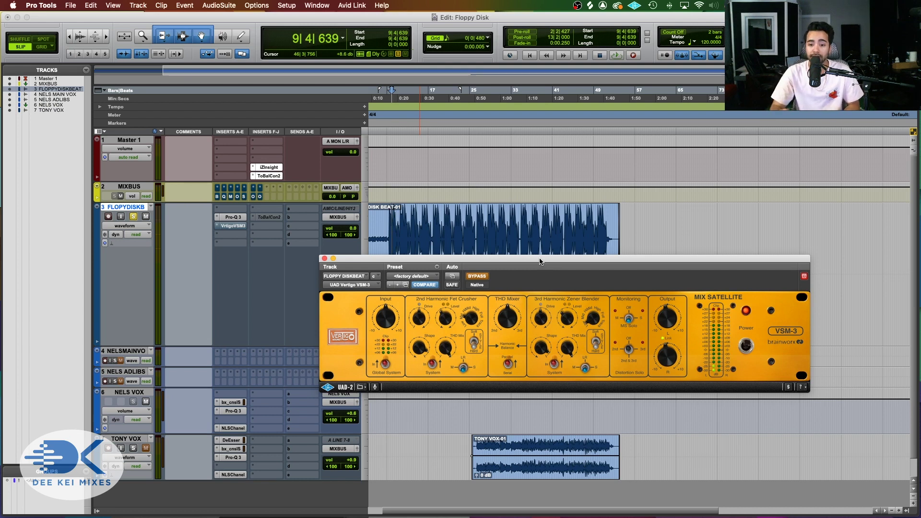
Take the VSM-3 out of bypass and play the beat while checking the third harmonic's Mid filter and drive, and the second harmonic's drive
left_click(476, 276)
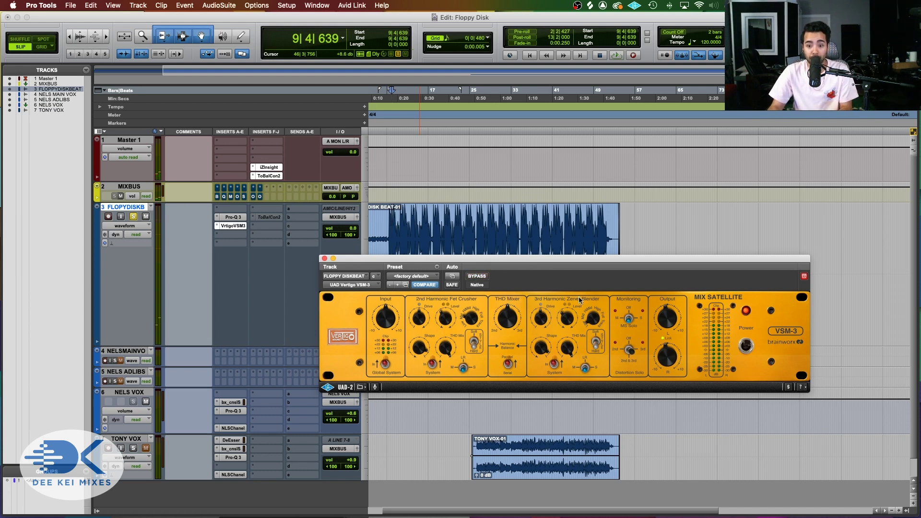
key("space")
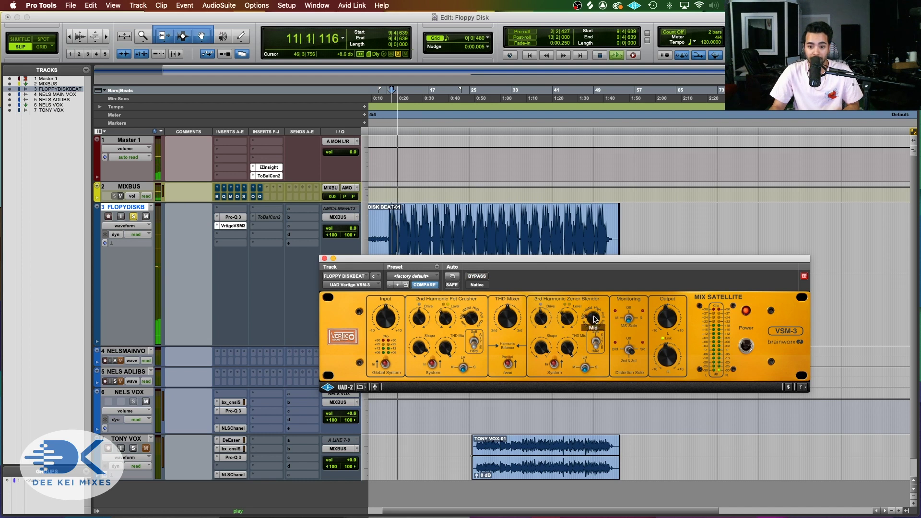
mouse_move(595, 318)
left_mouse_down()
mouse_move(595, 303)
mouse_move(608, 298)
mouse_move(594, 330)
left_mouse_up()
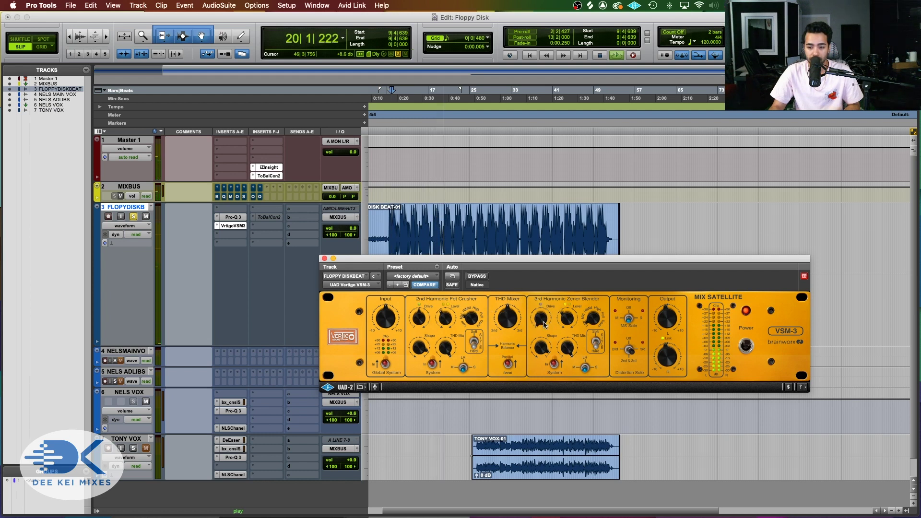
left_click_drag(541, 325, 546, 307)
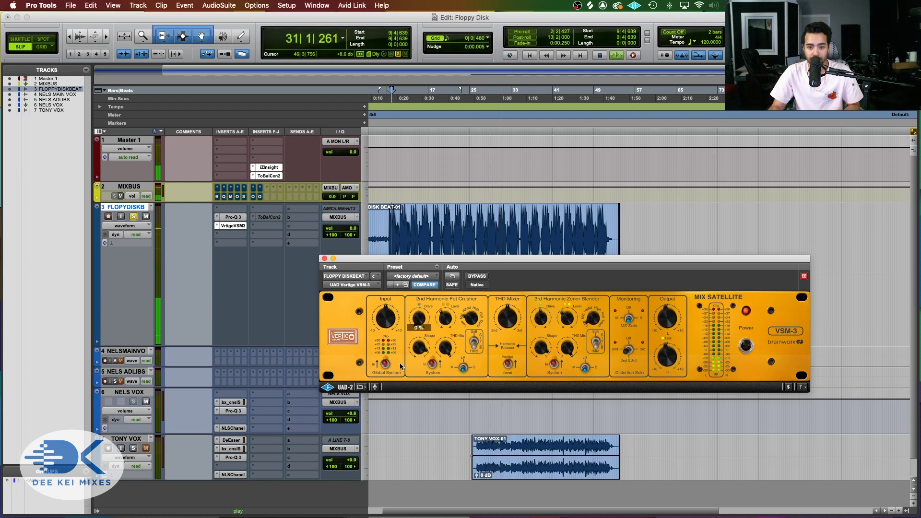
left_click_drag(400, 366, 419, 320)
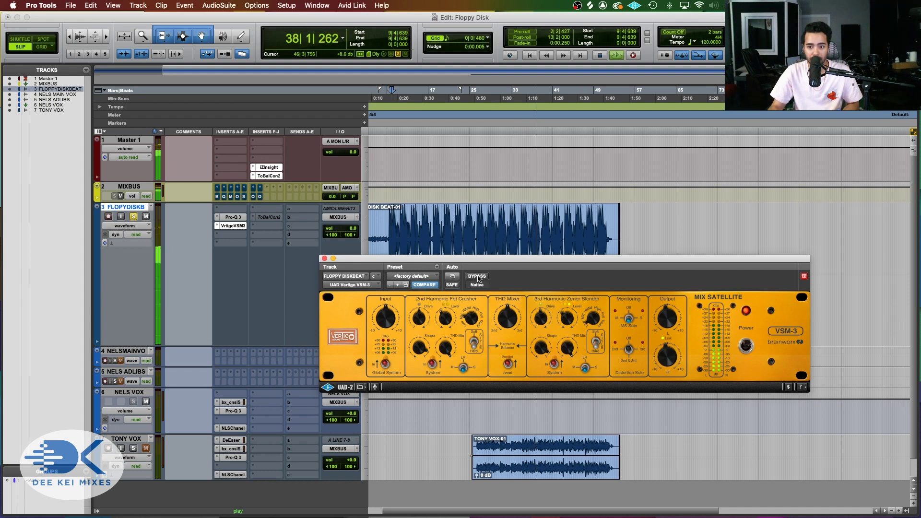
Compare the beat with the VSM-3 bypassed and active during playback, leave it active, and stop playback
left_click(478, 276)
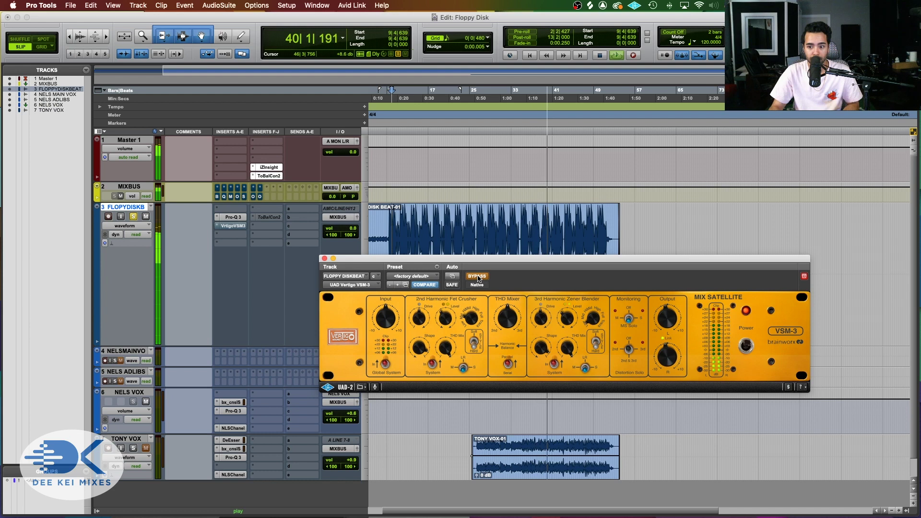
left_click(478, 276)
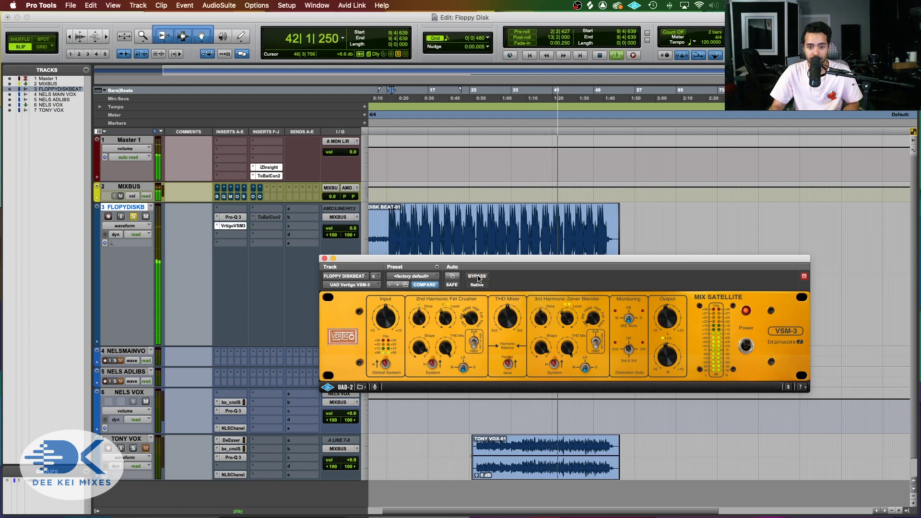
key("space")
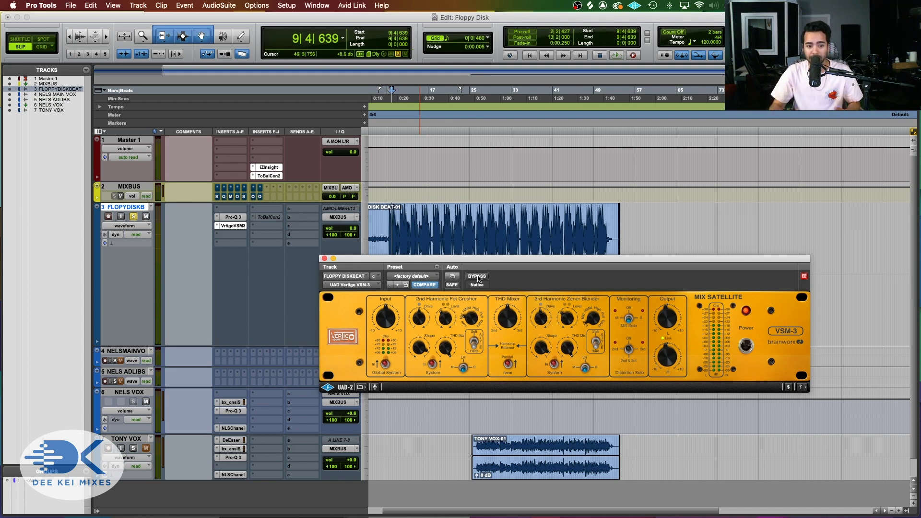
Play the beat from about bar 19 and compare it with both Pro-Q 3 and VSM-3 bypassed and active, ending with both active
left_click(441, 231)
key("space")
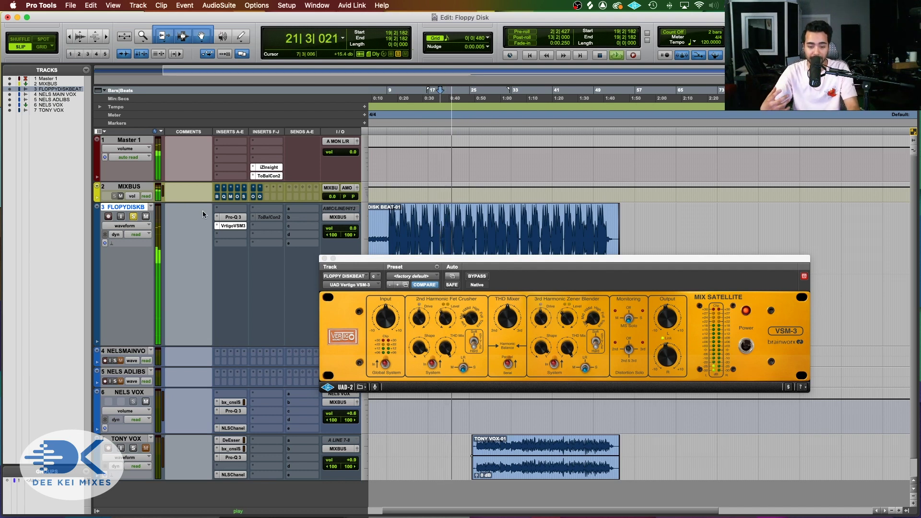
key("shift+a")
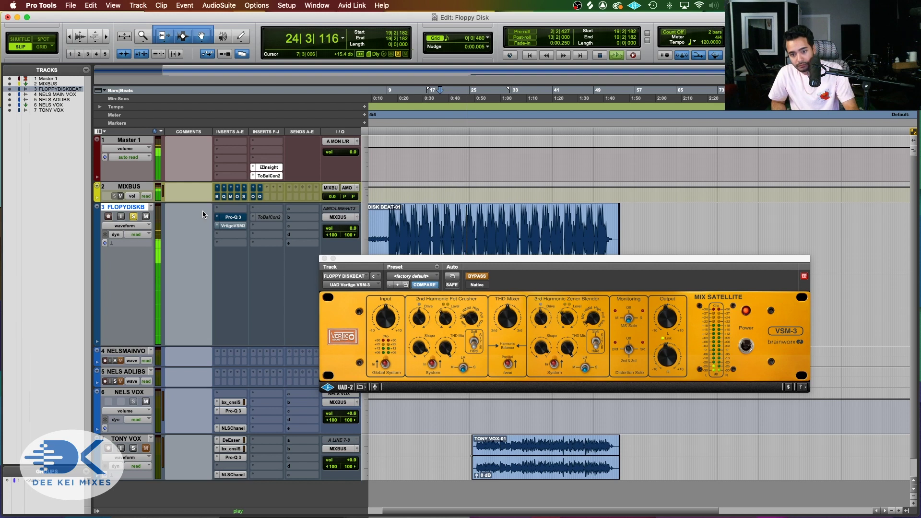
key("shift+a")
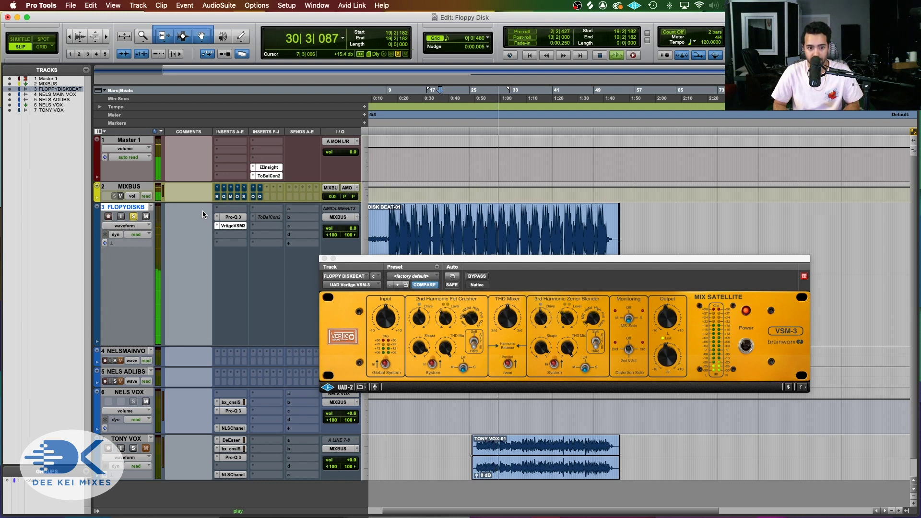
key("shift+a")
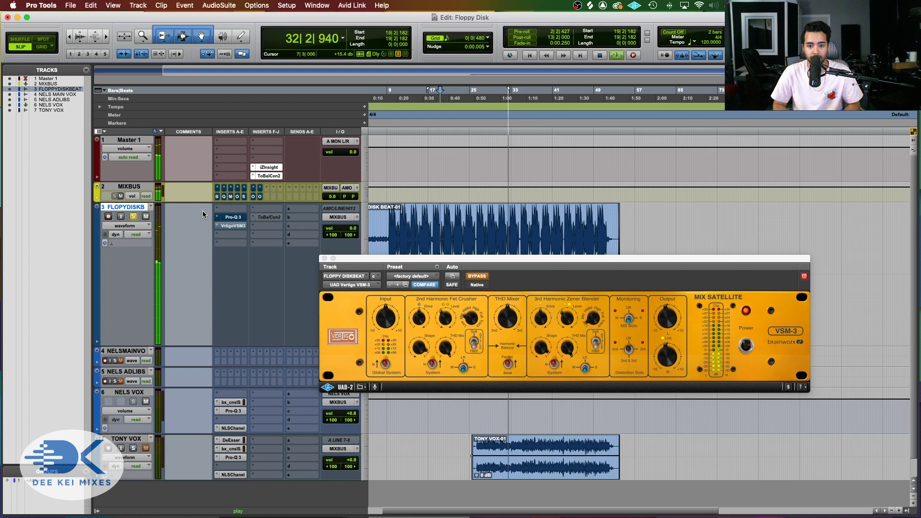
key("shift+a")
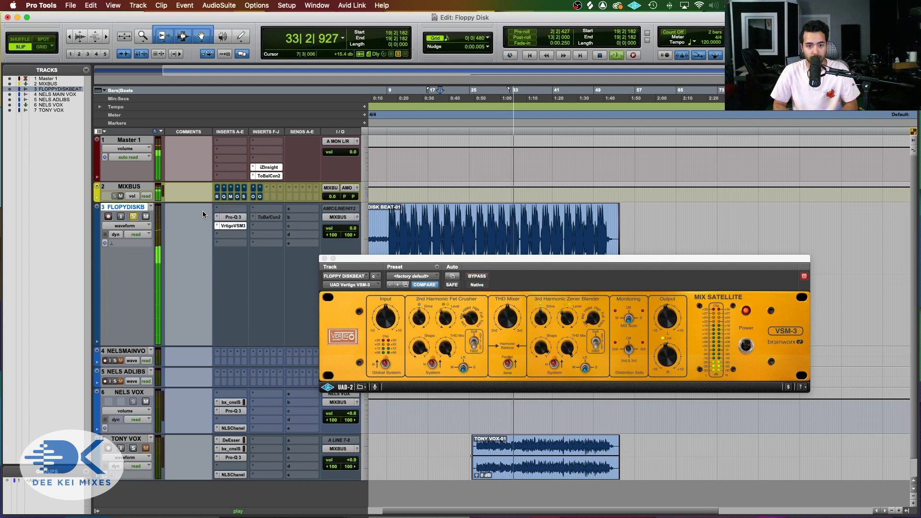
key("space")
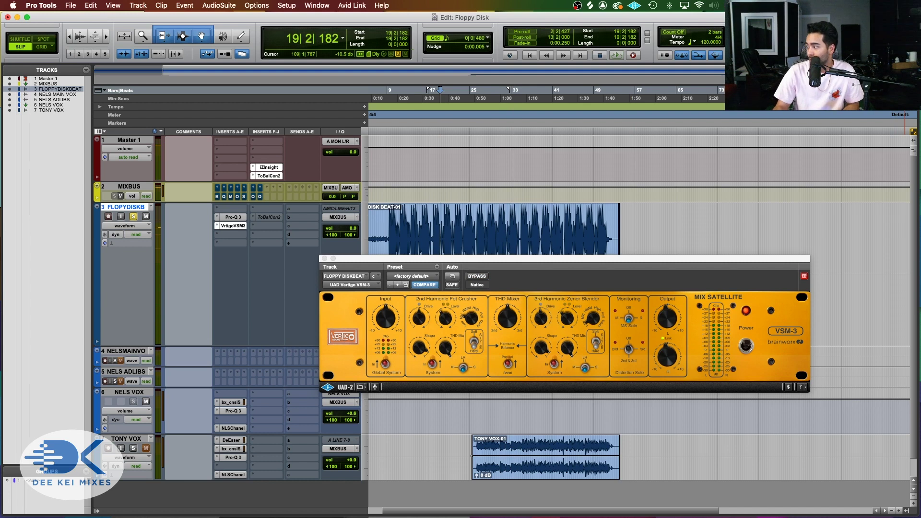
Show the master track's Tonal Balance Control, examine the processed beat's curve against the Hip Hop target during playback, and close it
left_click_drag(607, 1, 756, 79)
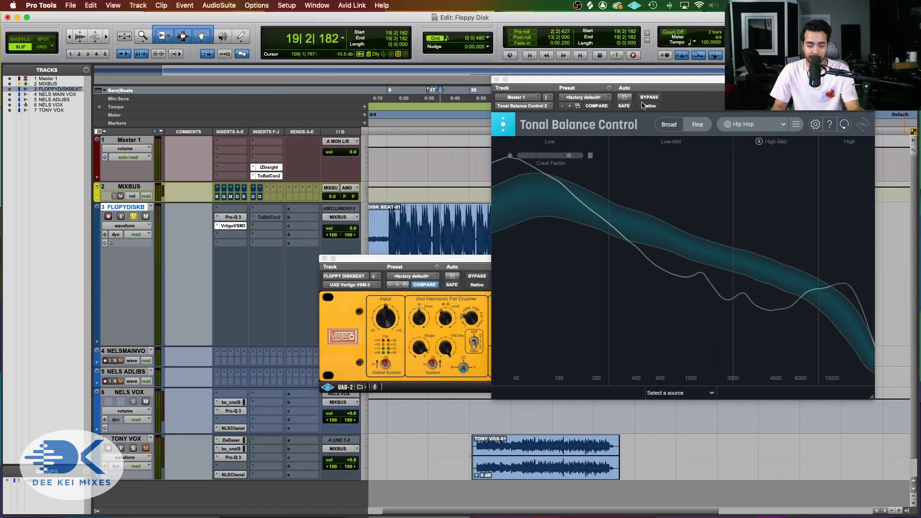
key("shift+a")
key("space")
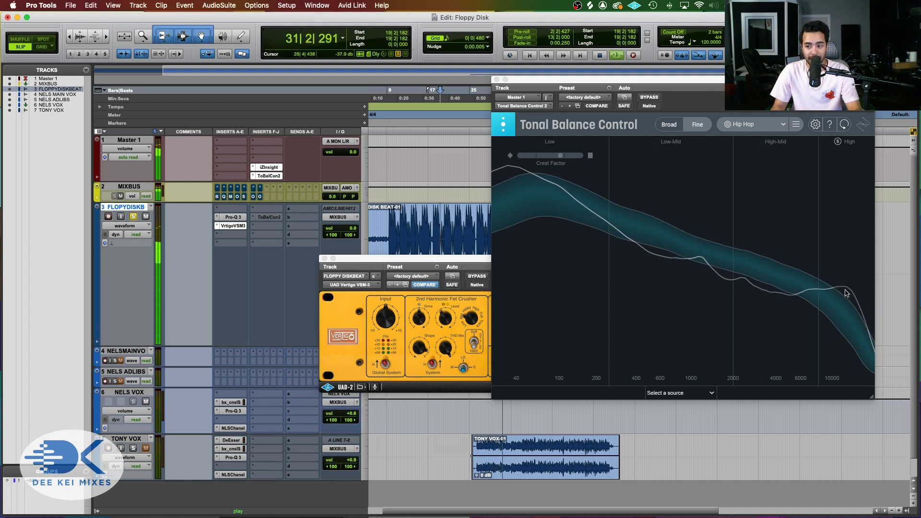
key("space")
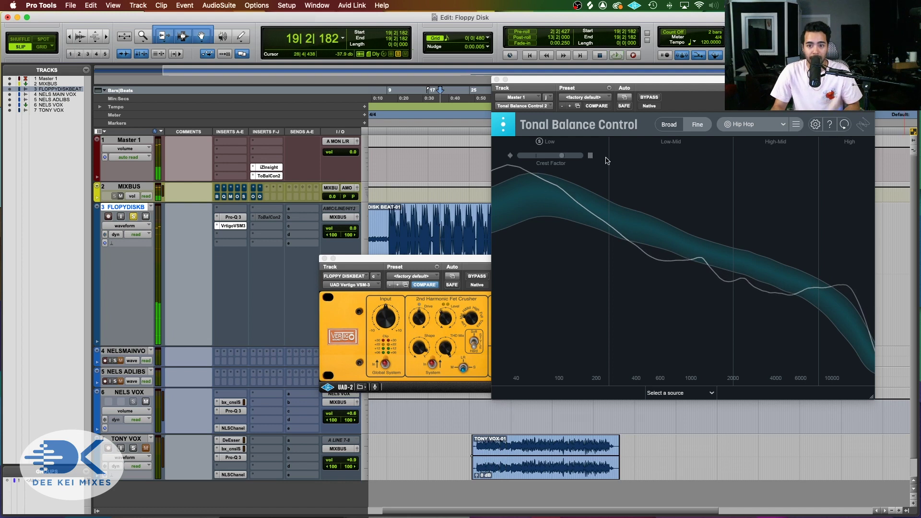
left_click(496, 80)
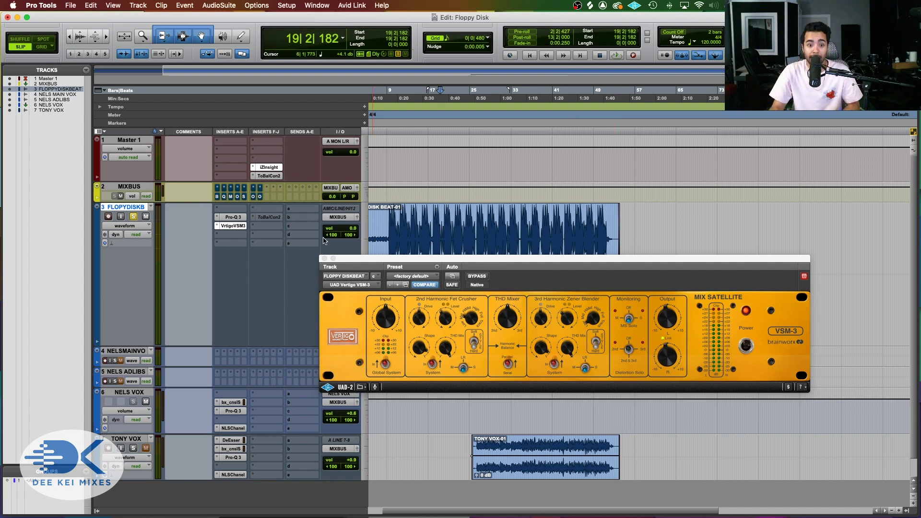
Close the VSM-3 window, unsolo the beat track, and play the full mix with the vocals
left_click(325, 259)
left_click(134, 217)
key("space")
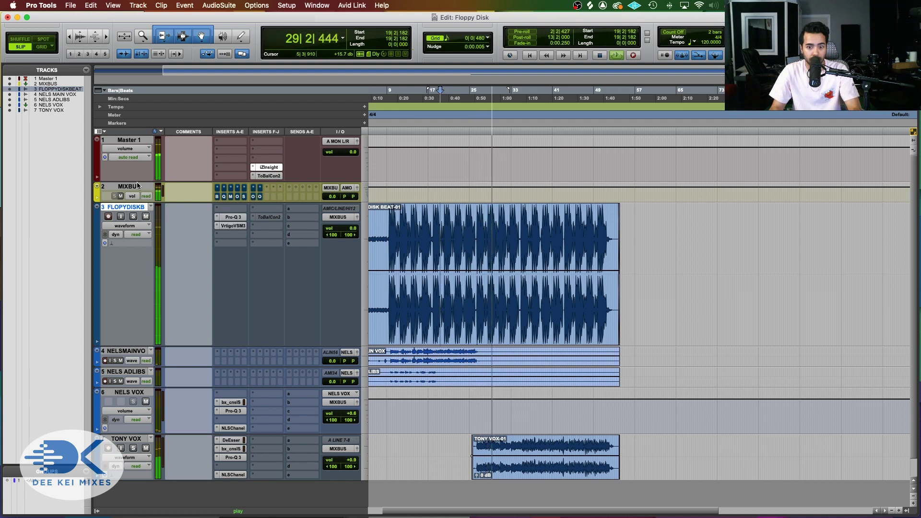
key("space")
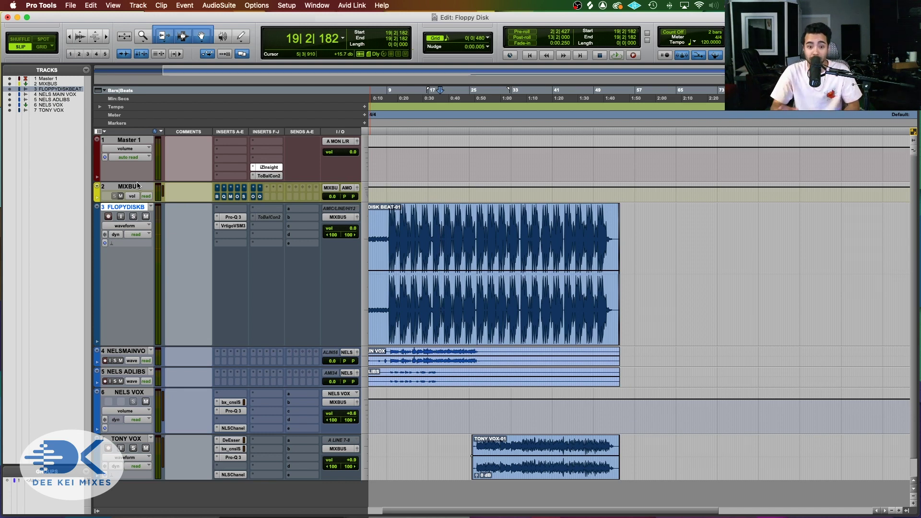
Play the full mix from about bar 9 with the beat's inserts bypassed to compare it against the processed version
left_click(389, 226)
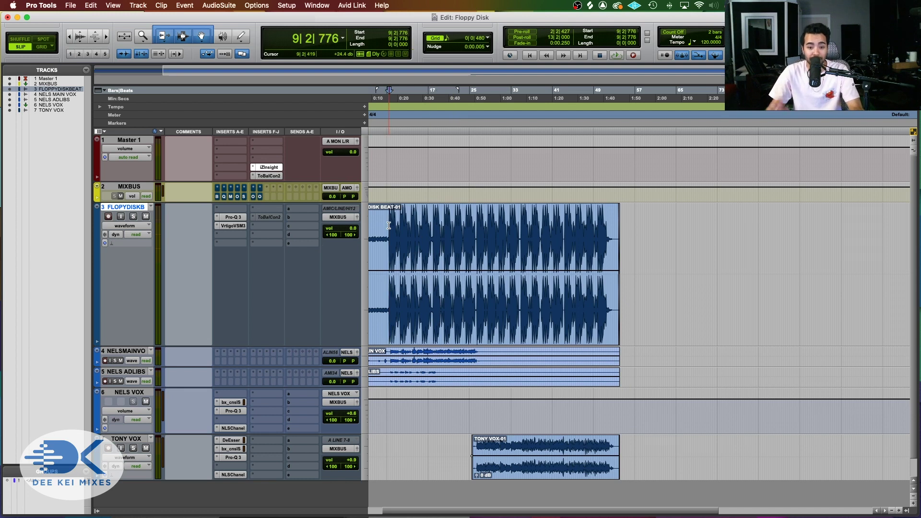
key("shift+a")
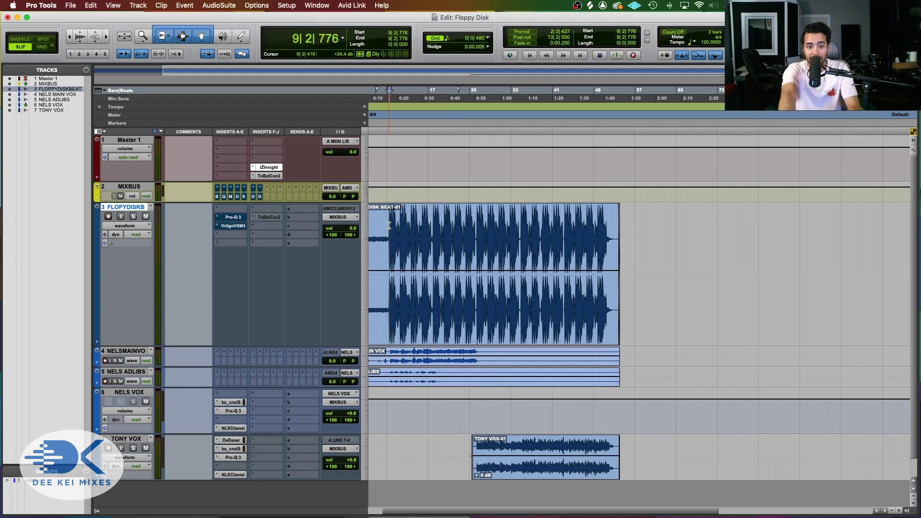
key("space")
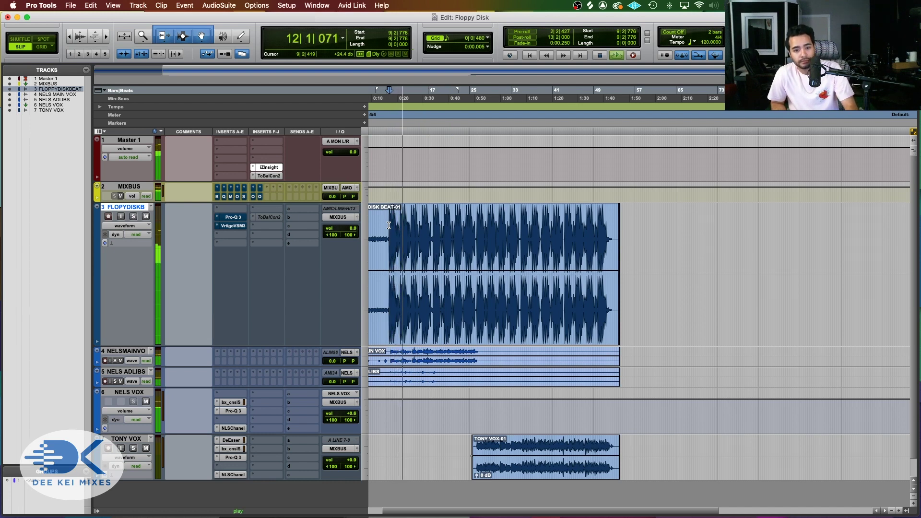
key("shift+a")
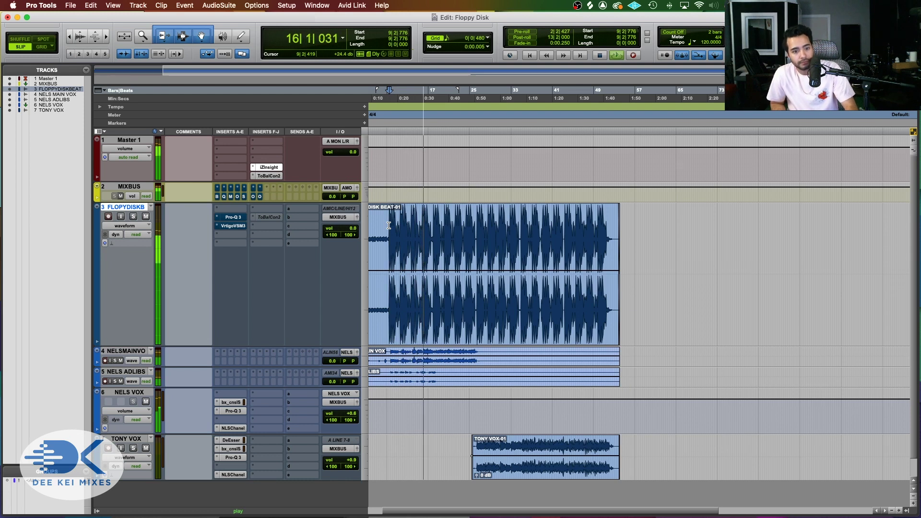
key("space")
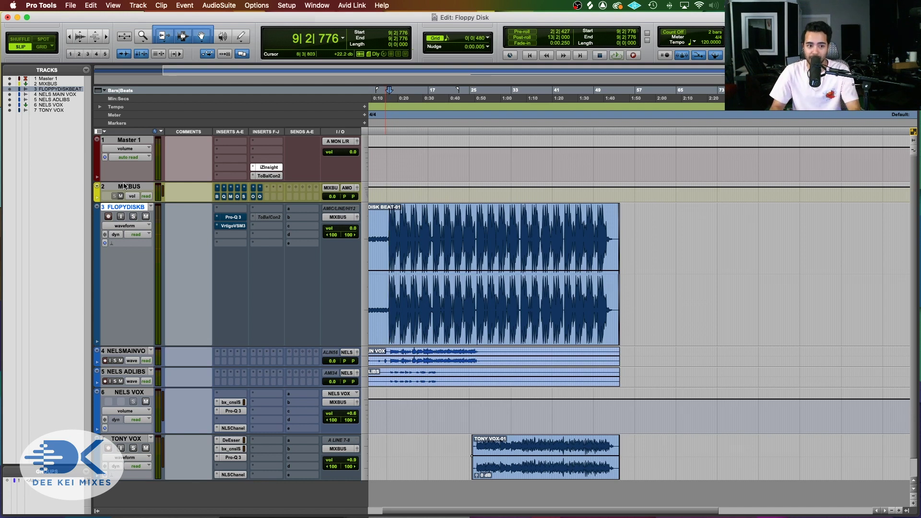
Add the MIXBUS to the track selection and play the mix from about bar 8 with the beat and MIXBUS inserts active
left_click(127, 187, "shift")
left_click(384, 225)
key("space")
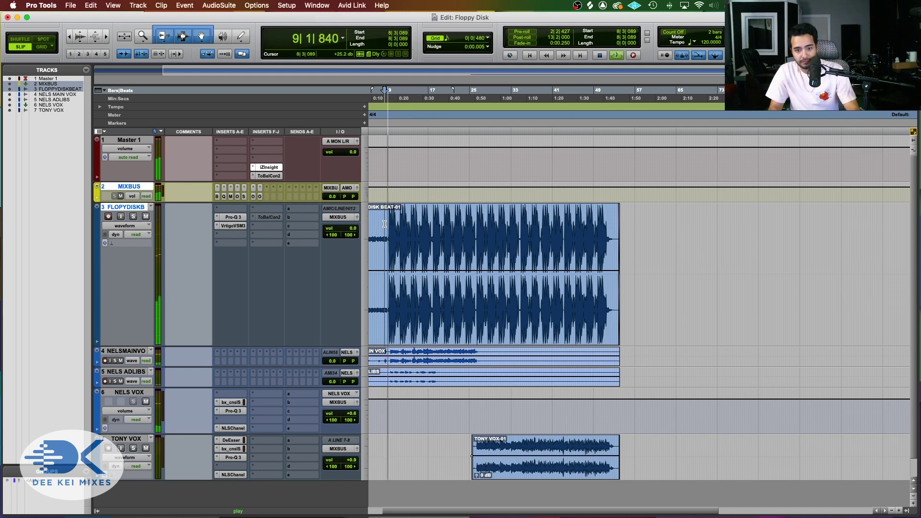
Select only the beat track and replay the full mix from about bar 8 with the beat and MIXBUS processing active
left_click(126, 207)
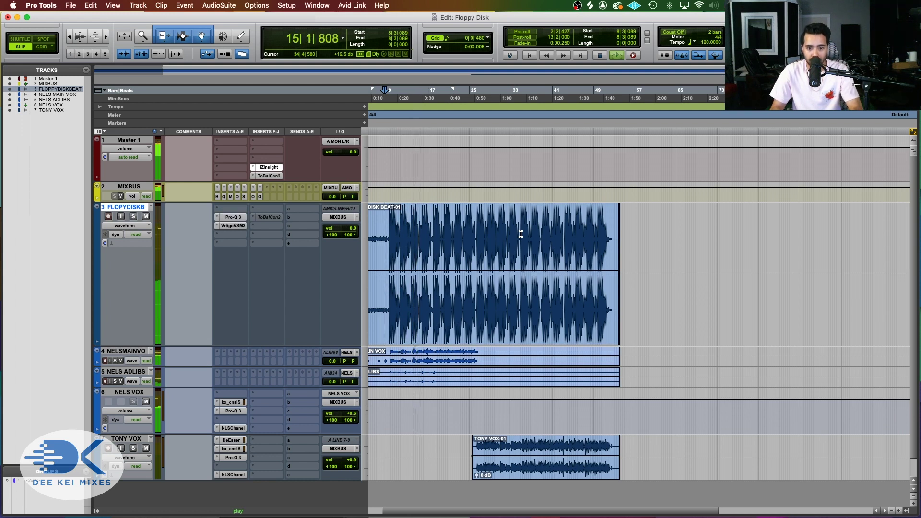
key("space")
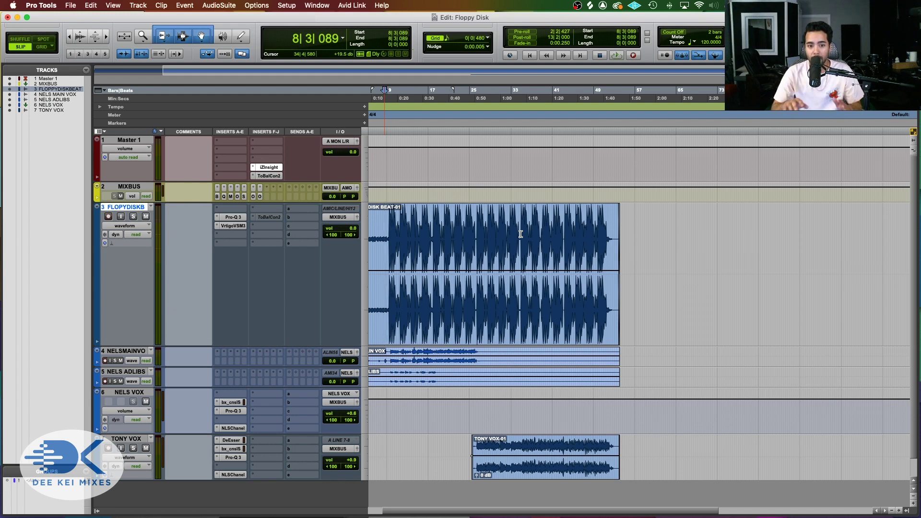
key("space")
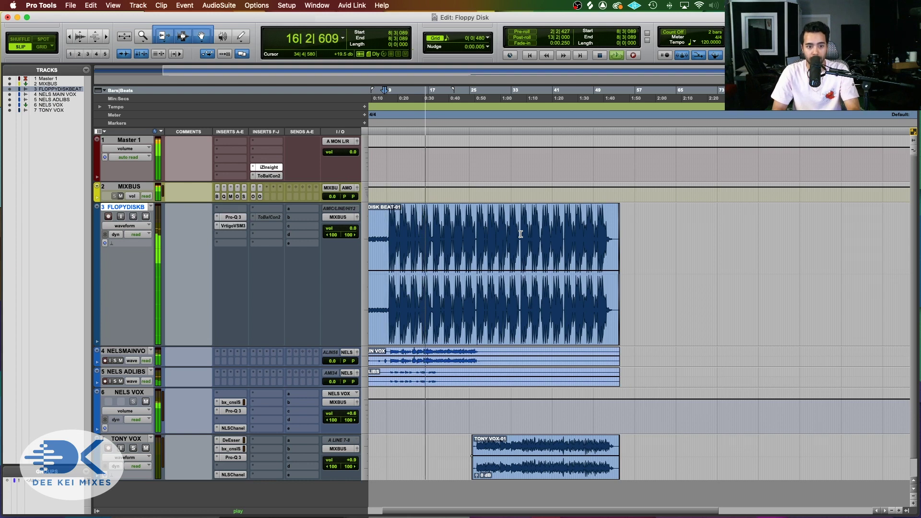
key("space")
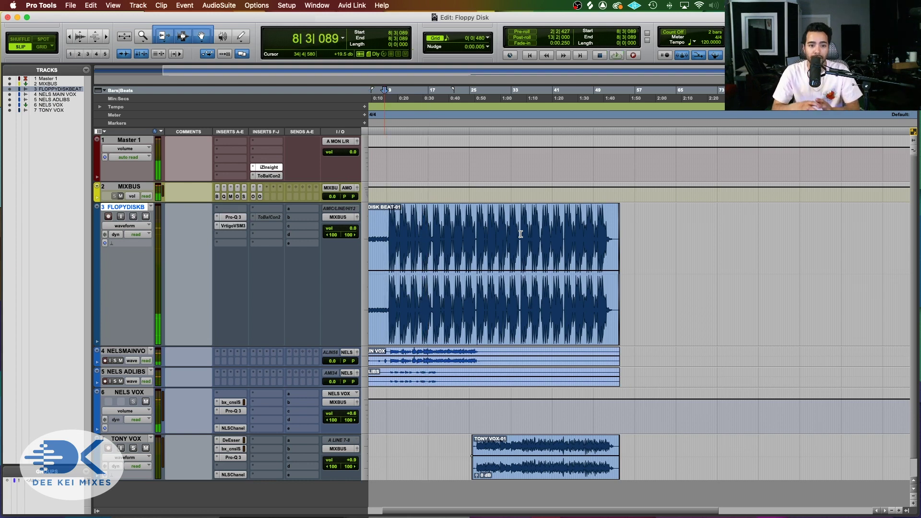